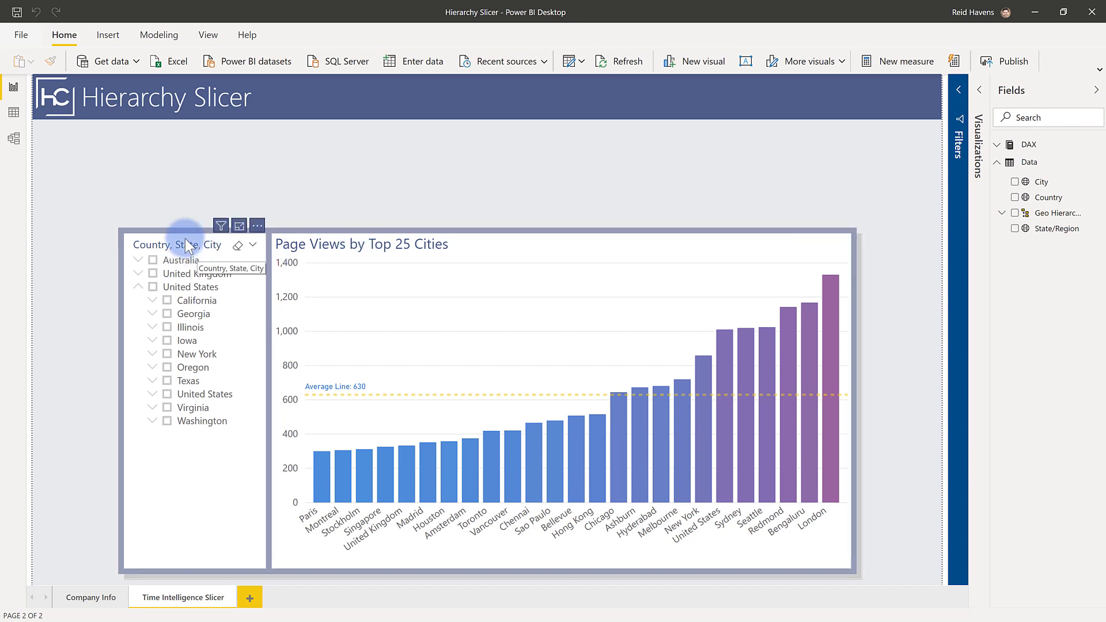
# - Expand United States and then California in the slicer to list California's cities
pyautogui.click(138, 287)
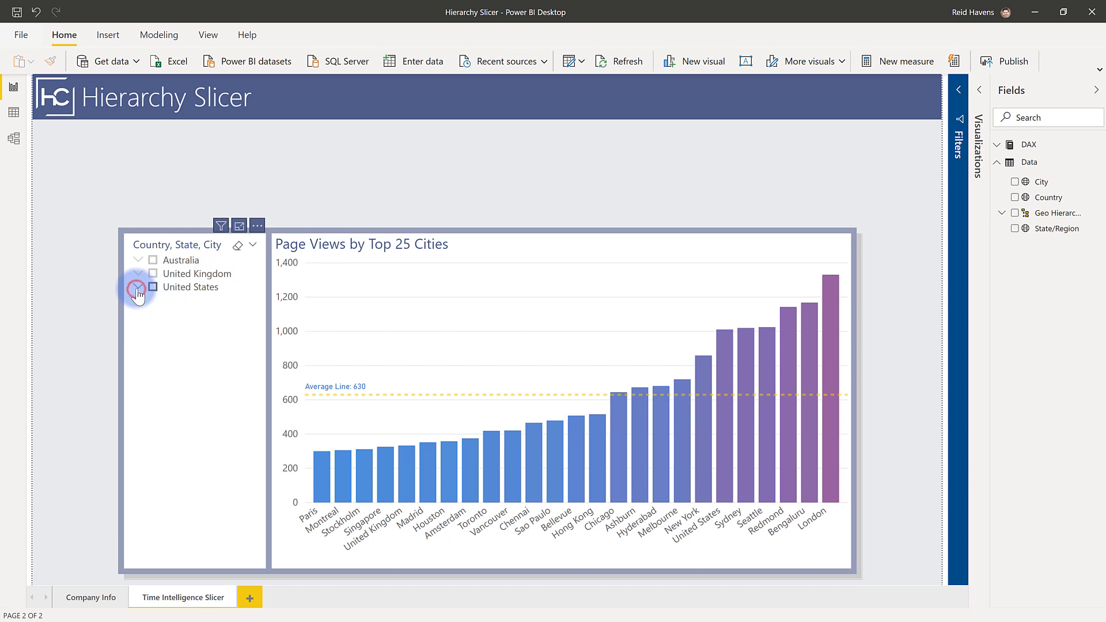
pyautogui.click(137, 287)
pyautogui.click(137, 286)
pyautogui.click(139, 287)
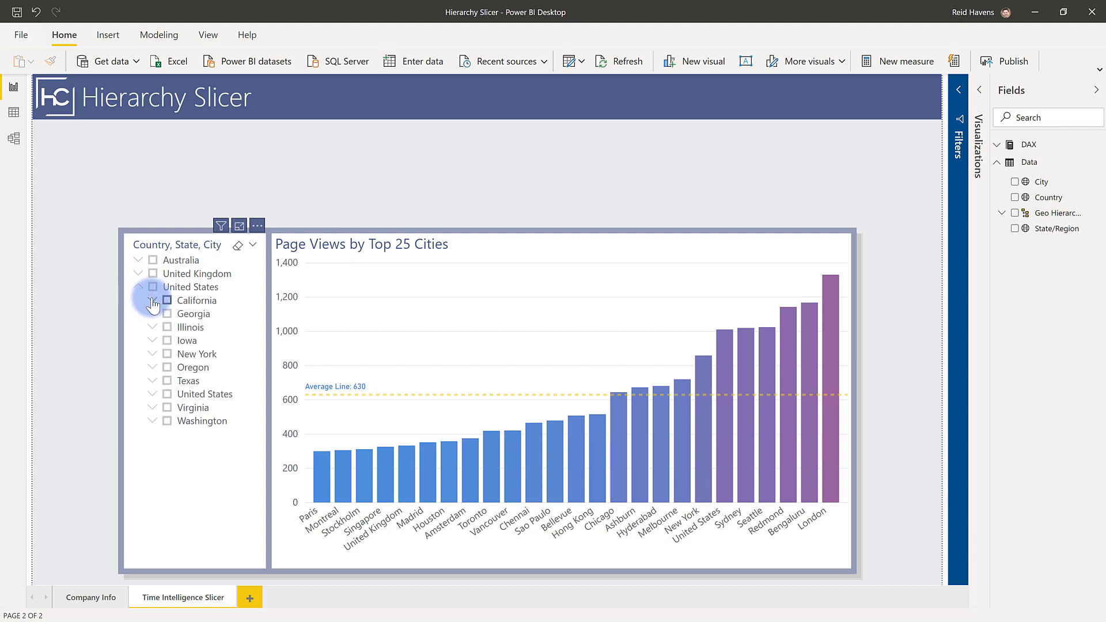
pyautogui.click(152, 302)
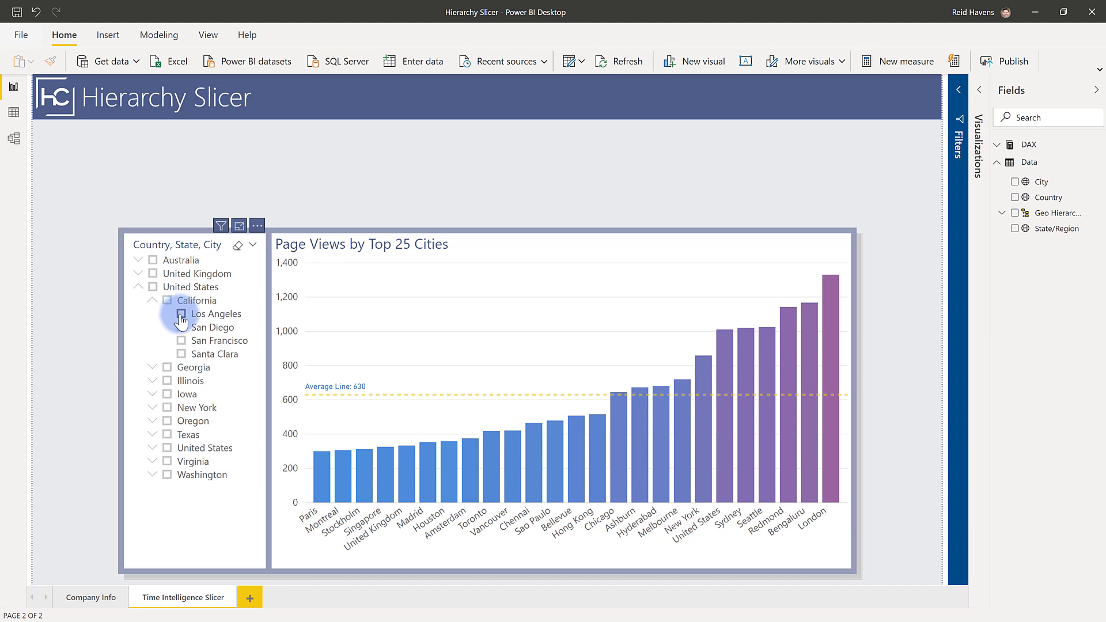
# - Filter the chart to Los Angeles, then to California, then clear the filter
pyautogui.click(181, 315)
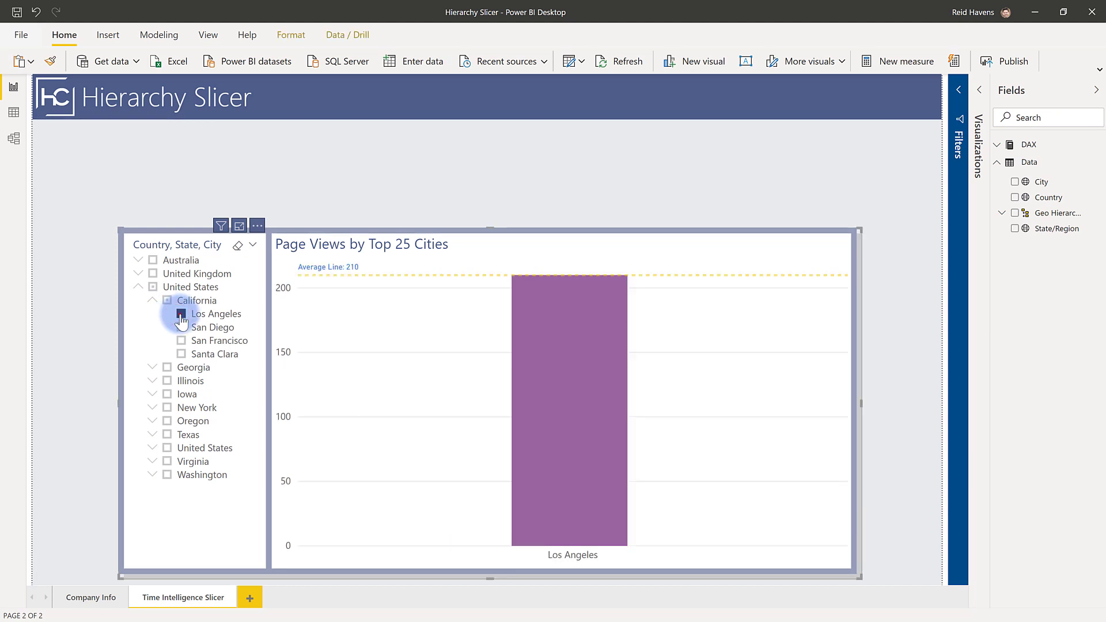
pyautogui.click(180, 316)
pyautogui.click(168, 301)
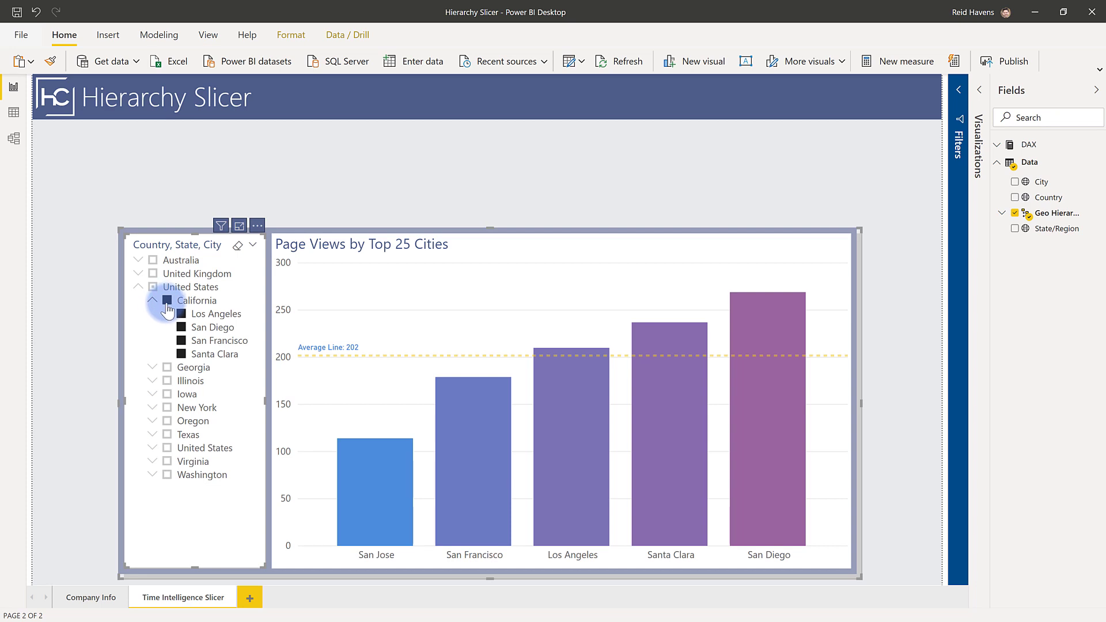
pyautogui.click(165, 305)
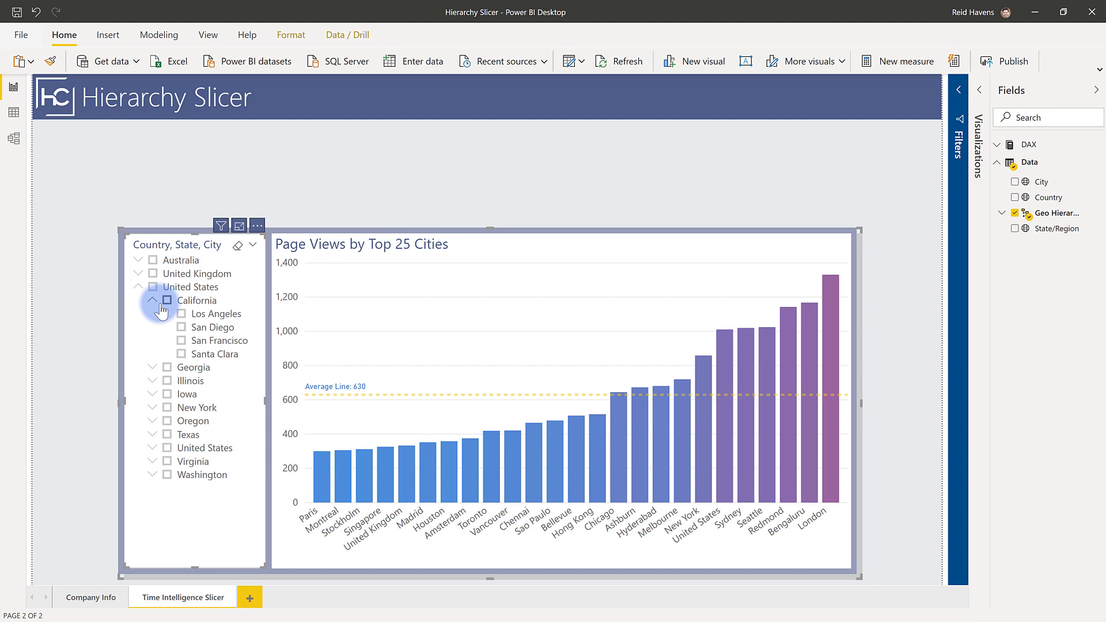
# - Switch the slicer to Dropdown style and check its dropdown list
pyautogui.click(254, 245)
pyautogui.click(261, 281)
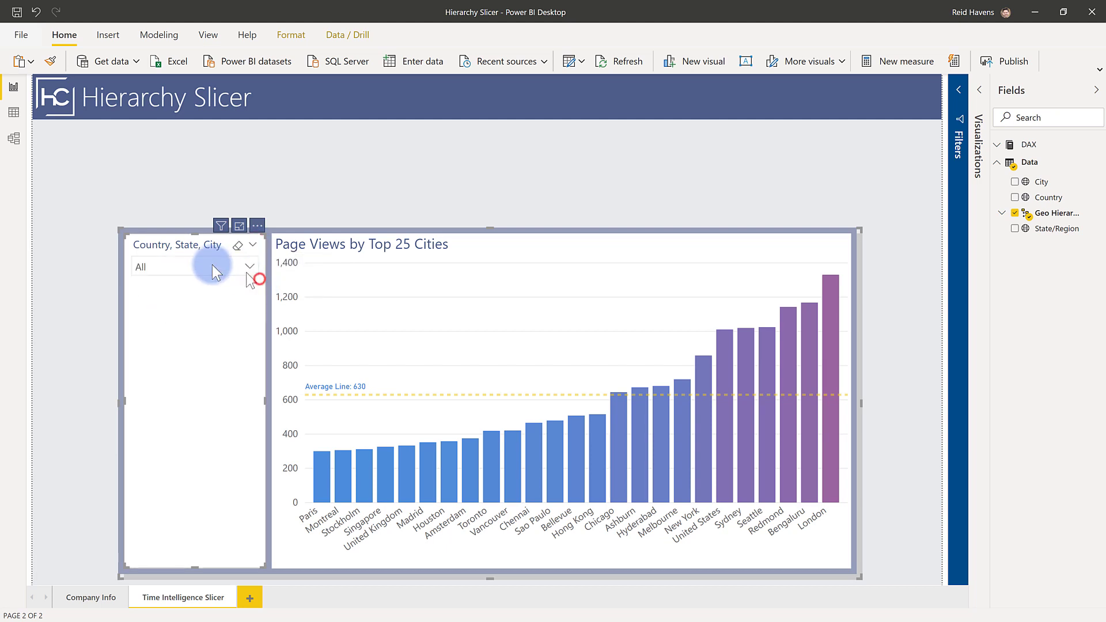
pyautogui.click(215, 264)
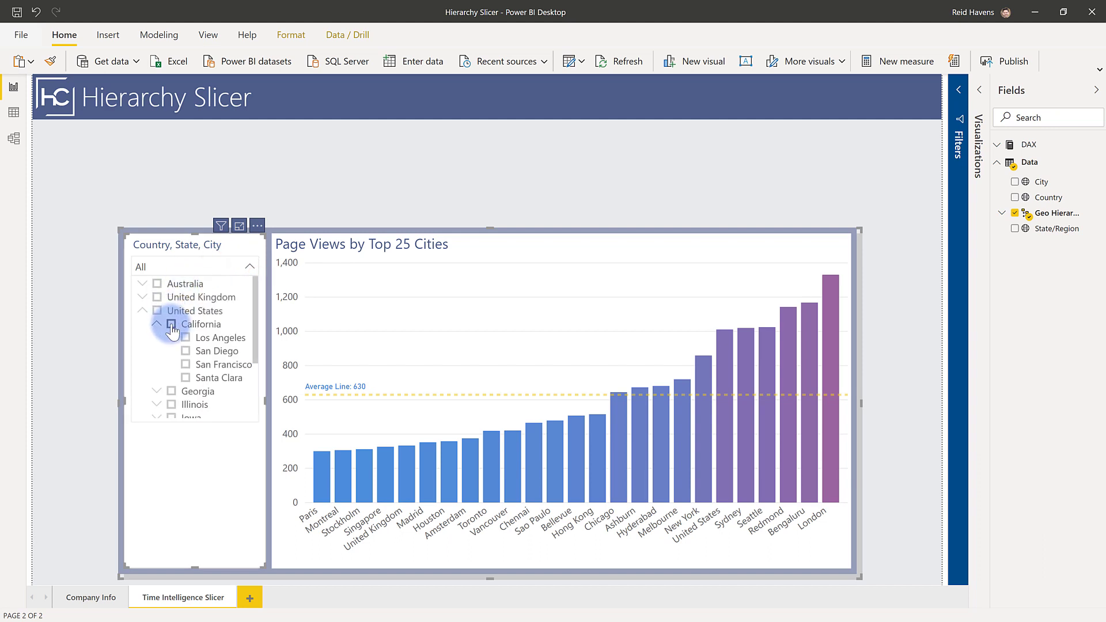
pyautogui.click(257, 226)
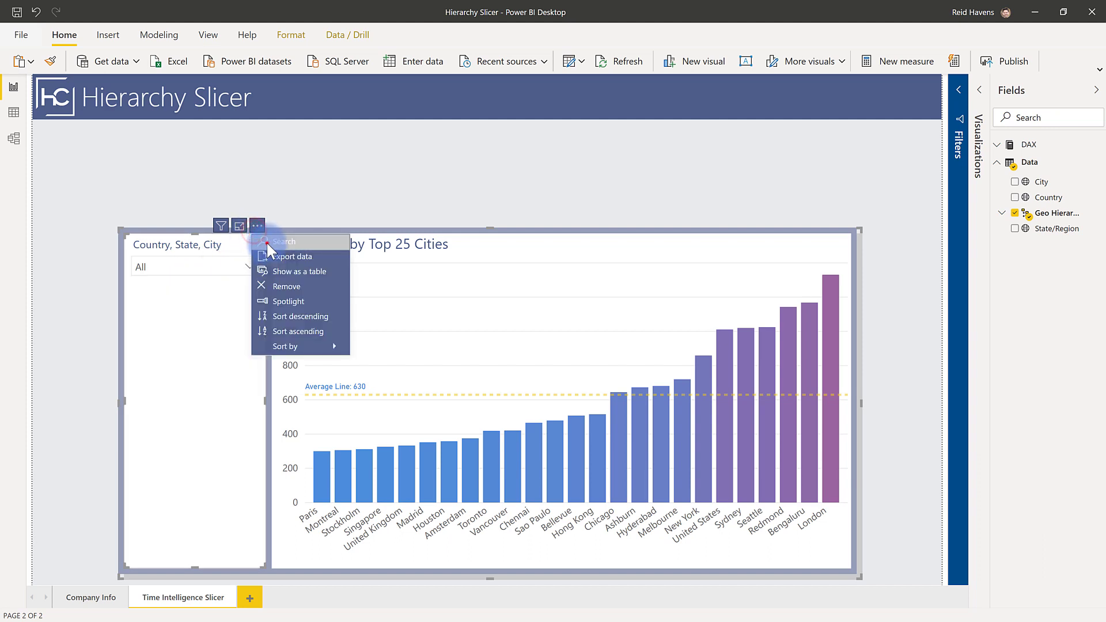
# - Turn on slicer search and search for 'los an'
pyautogui.click(266, 243)
pyautogui.click(212, 270)
pyautogui.click(176, 282)
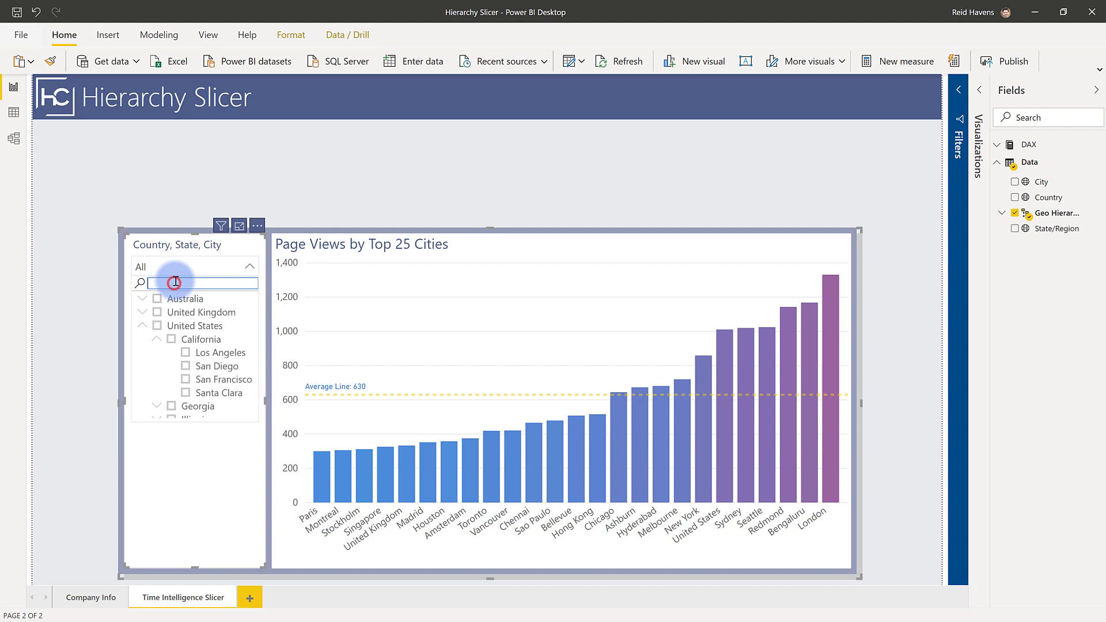
pyautogui.write('los an')
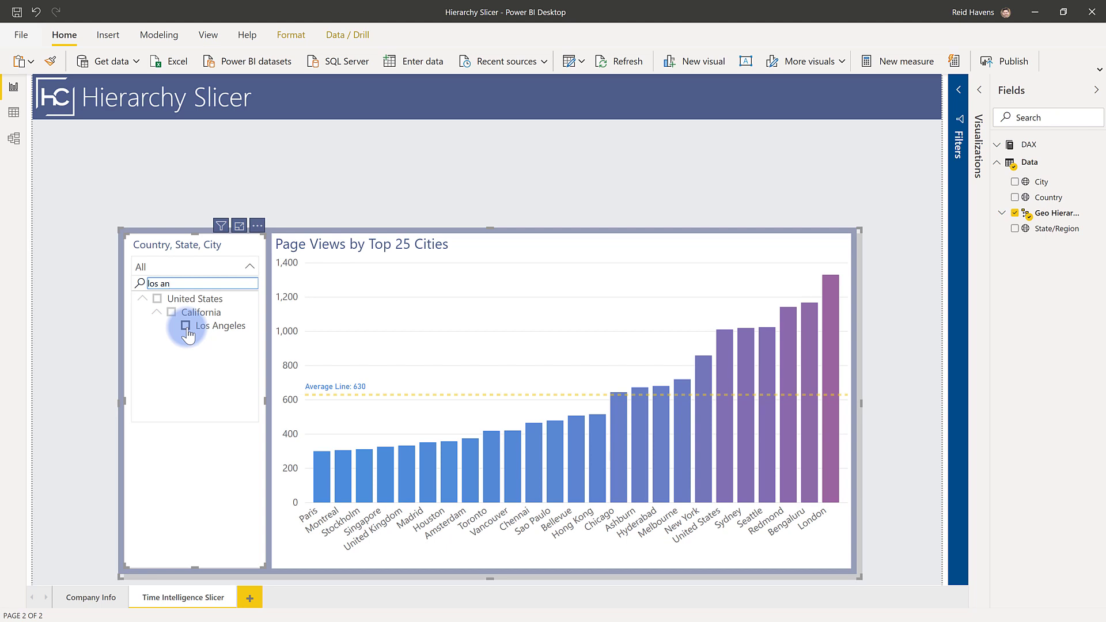
# - Remove and re-add Geo Hierarchy in the slicer's Field well, then expand and collapse Americas
pyautogui.click(980, 89)
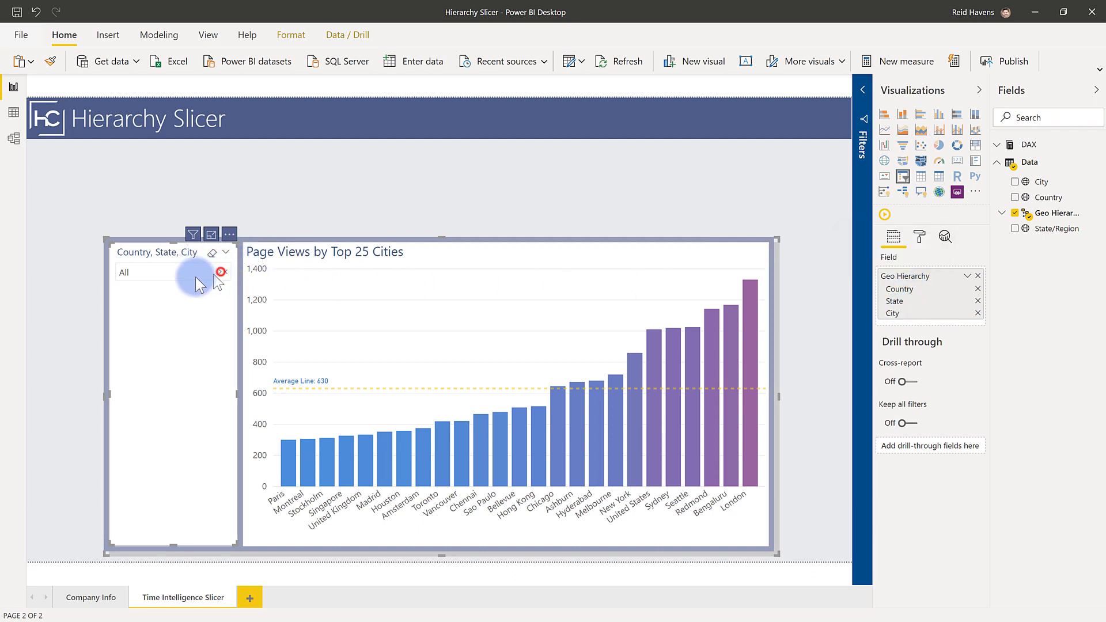
pyautogui.click(221, 271)
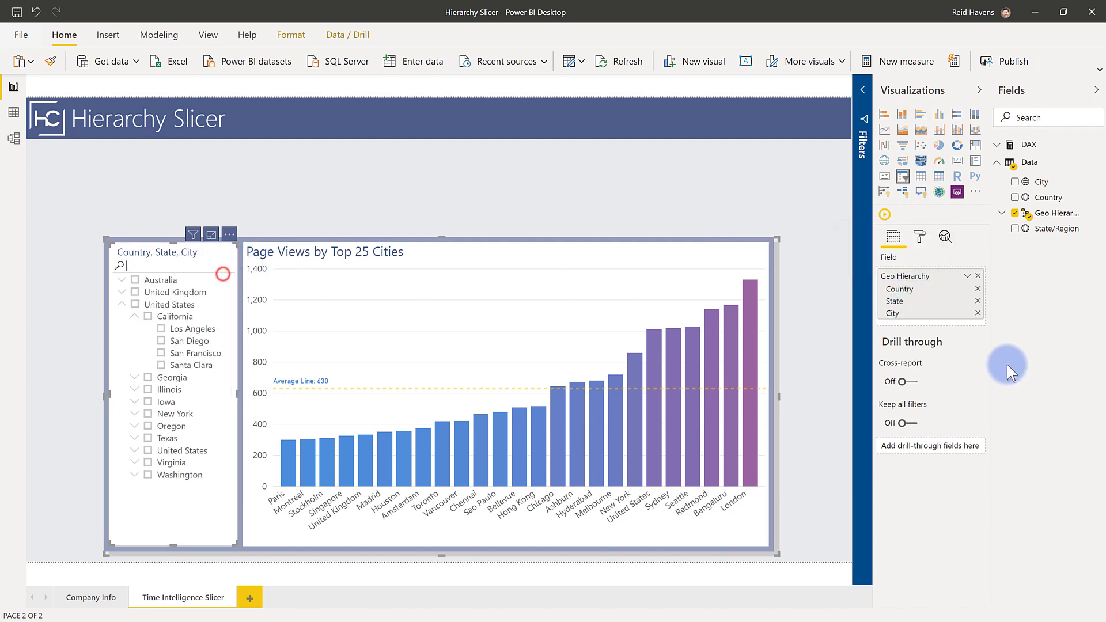
pyautogui.click(978, 275)
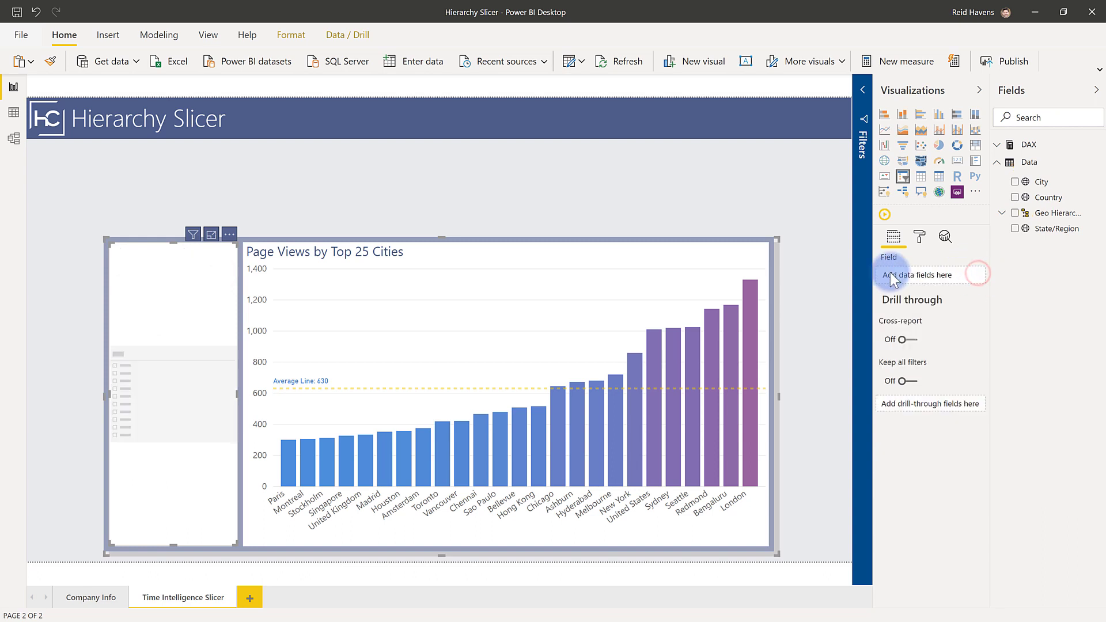
pyautogui.moveTo(1046, 212); pyautogui.dragTo(933, 275)
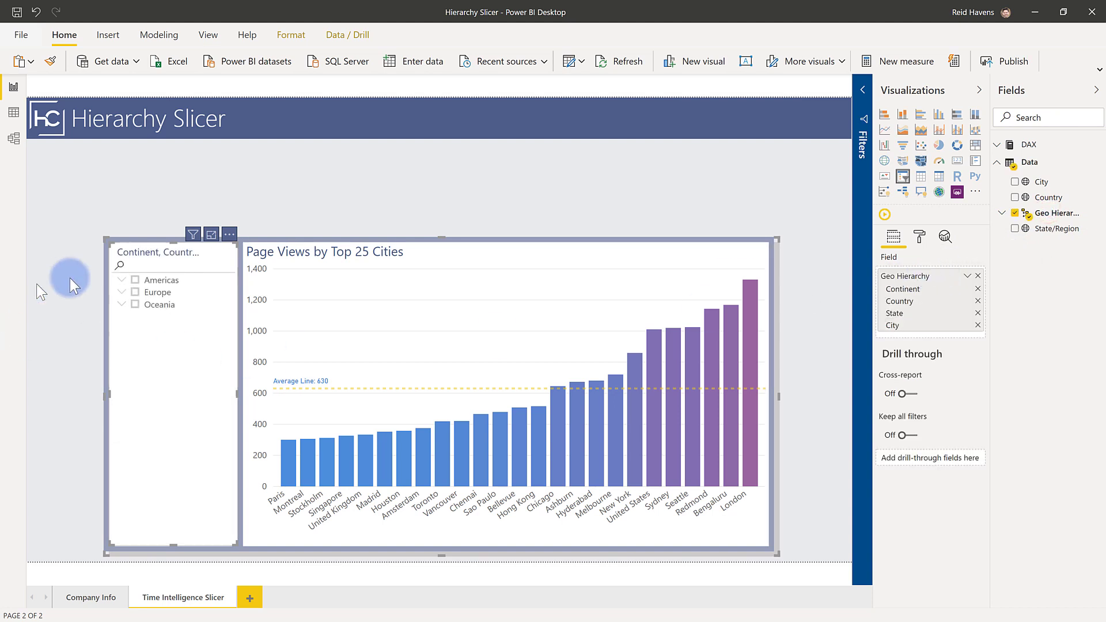
pyautogui.click(121, 280)
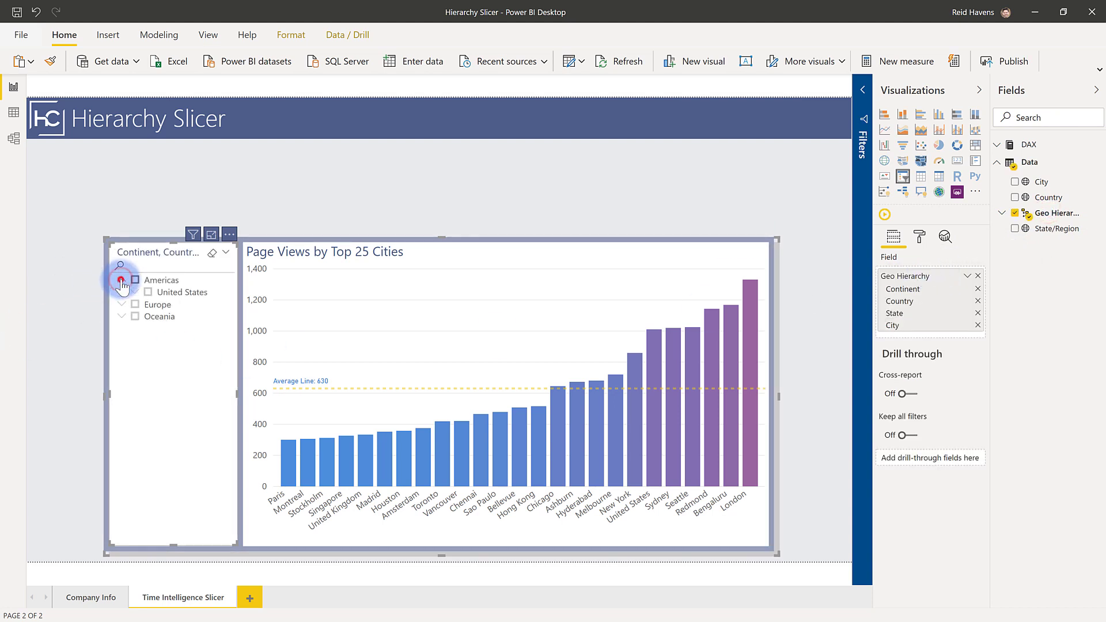
pyautogui.click(121, 280)
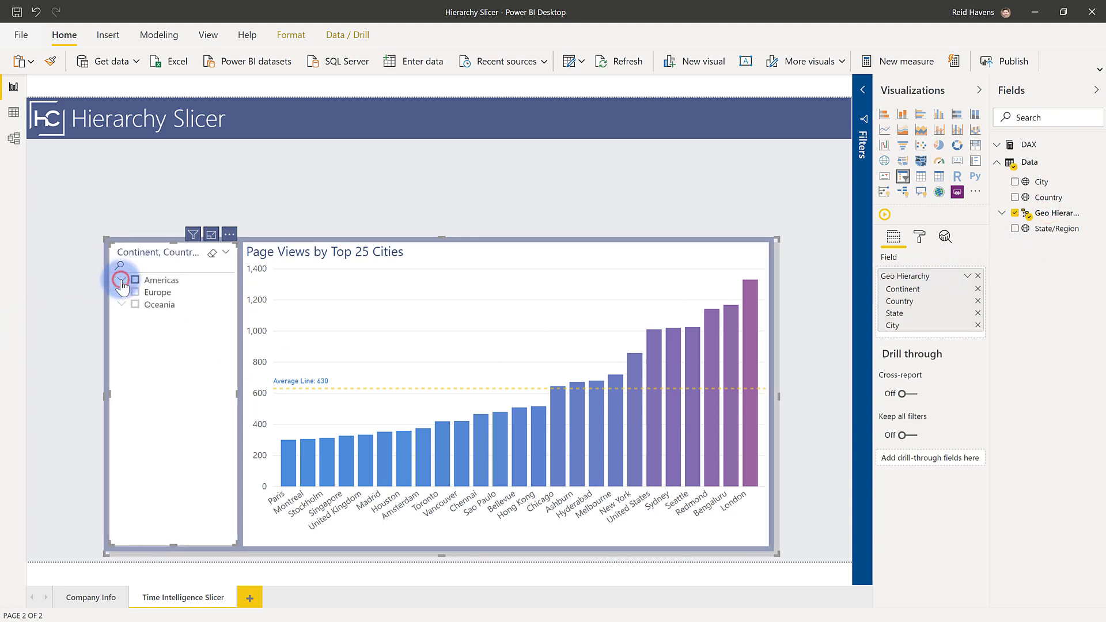
# - Replace Geo Hierarchy with Country, State/Region and City fields in the slicer's Field well
pyautogui.click(977, 276)
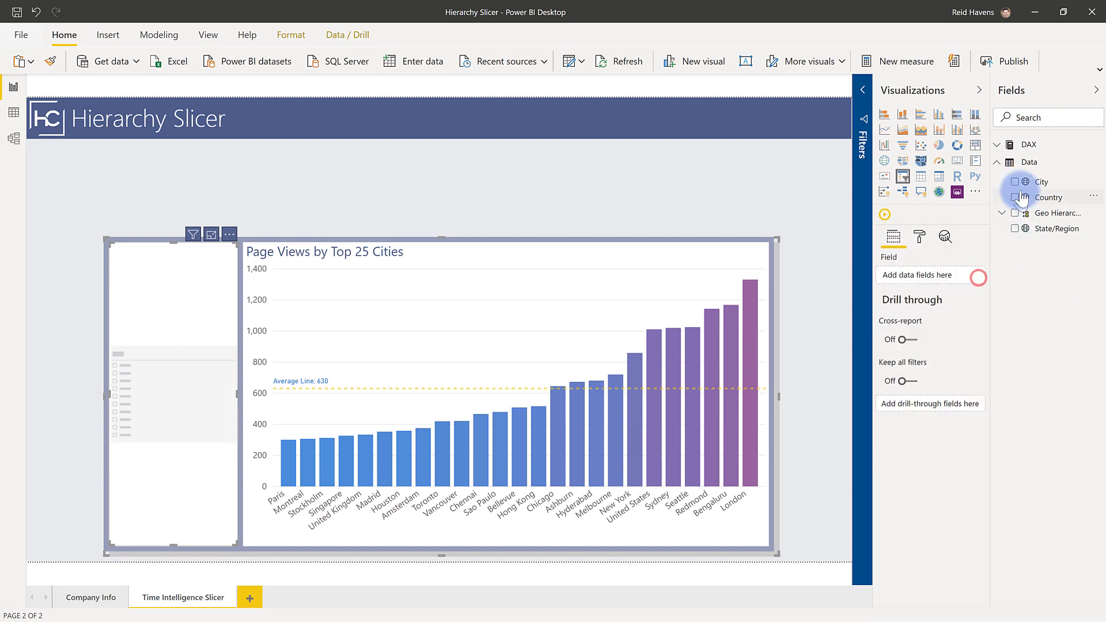
pyautogui.moveTo(1044, 199); pyautogui.dragTo(919, 279)
pyautogui.moveTo(1053, 228); pyautogui.dragTo(939, 286)
pyautogui.moveTo(1041, 182); pyautogui.dragTo(938, 307)
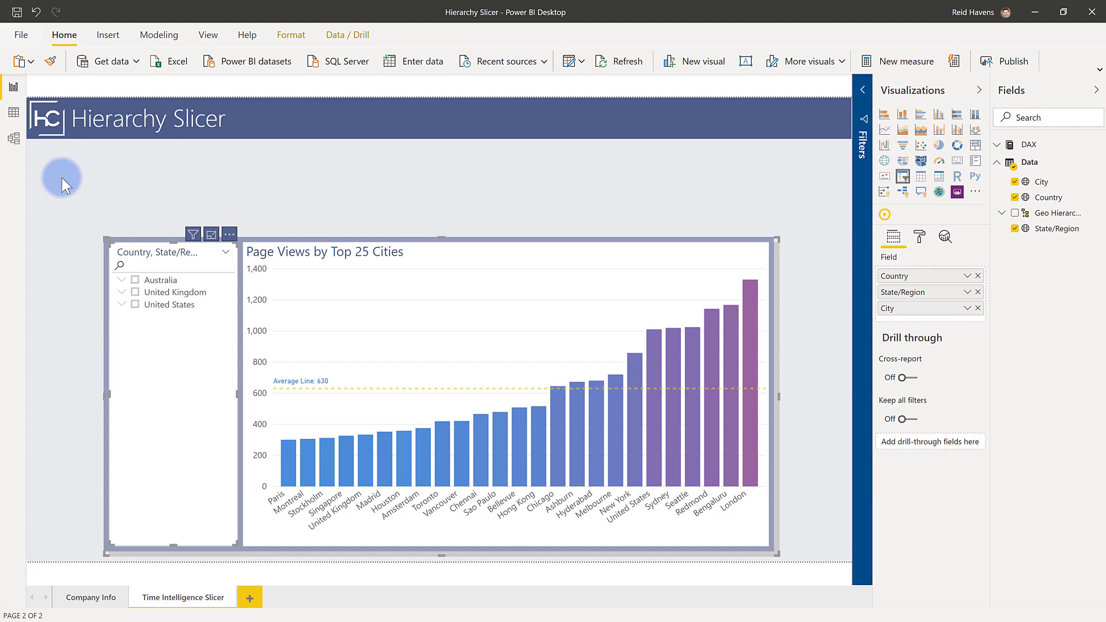
pyautogui.click(26, 34)
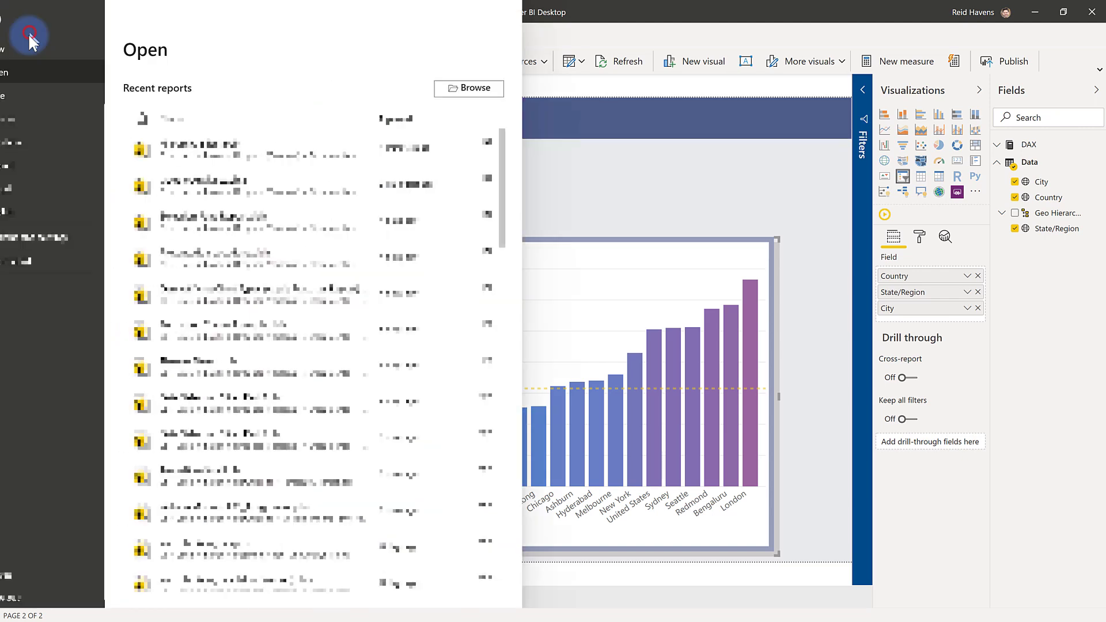
pyautogui.click(71, 232)
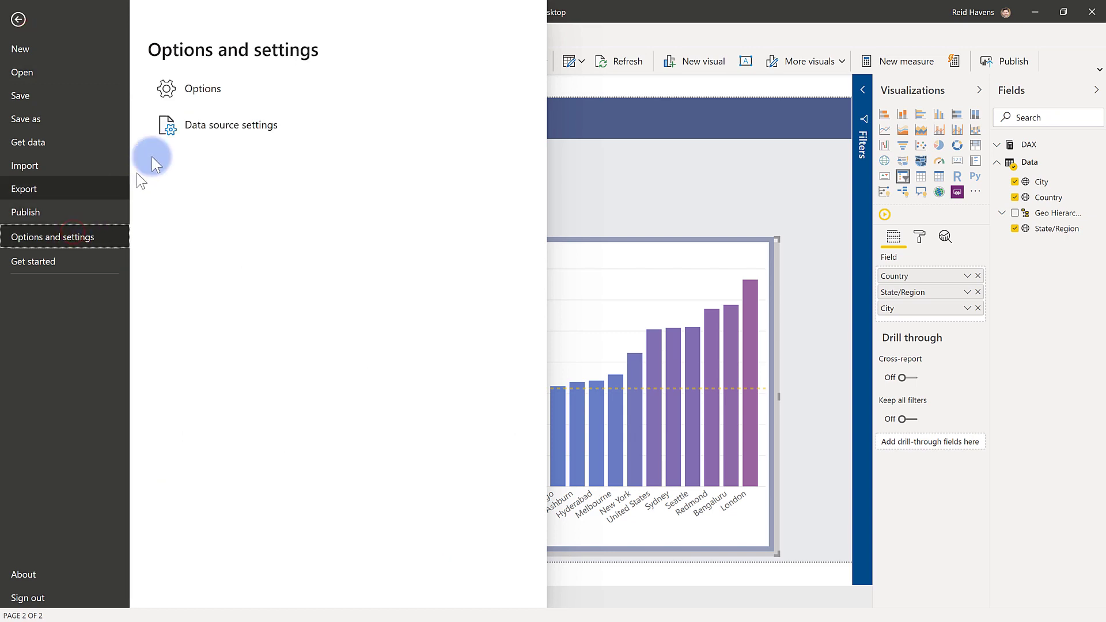
pyautogui.click(203, 91)
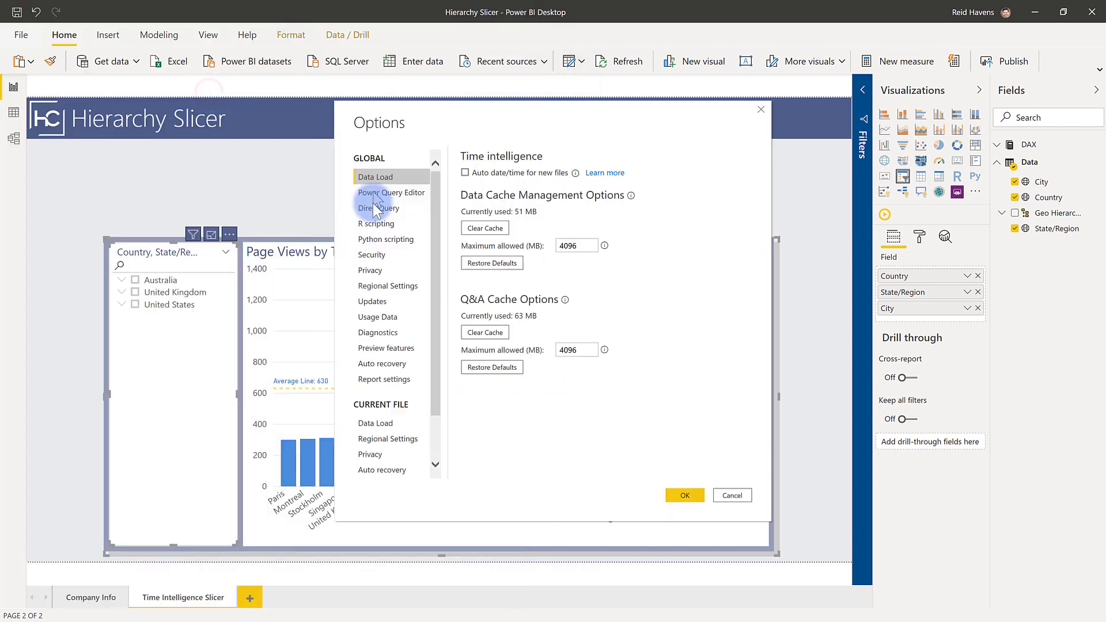
pyautogui.click(395, 345)
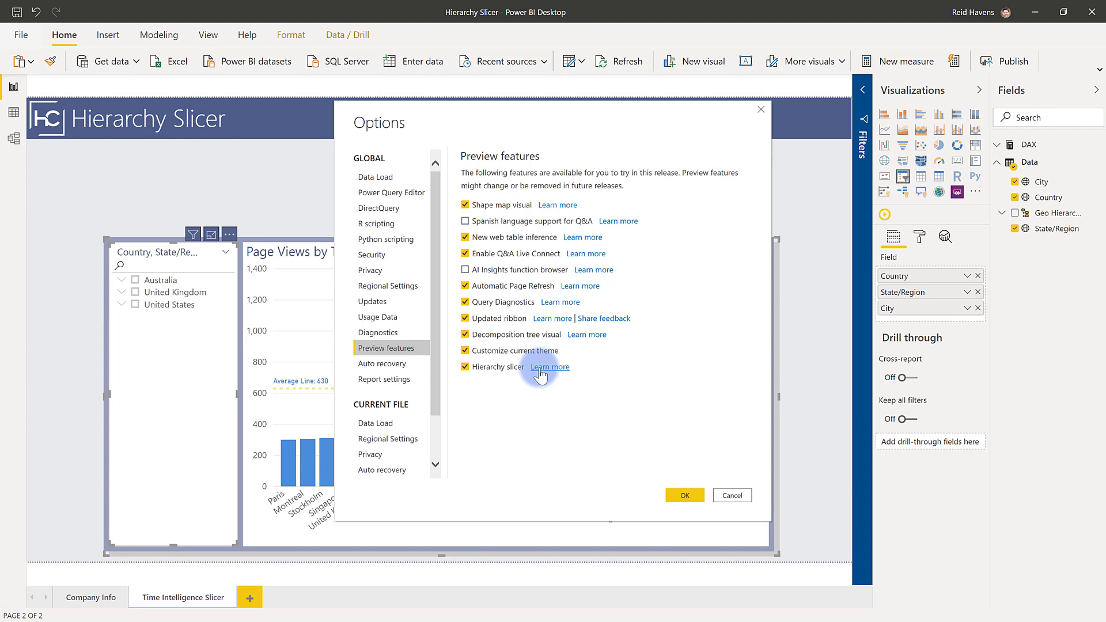
pyautogui.press('Return')
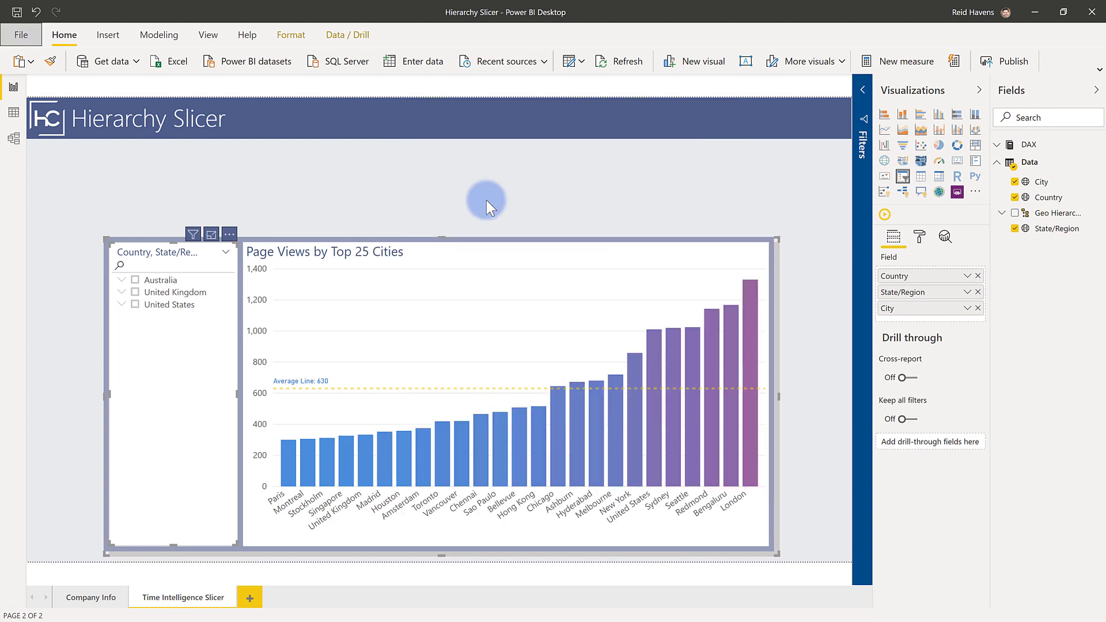
# - Expand United Kingdom in the slicer, then view the Sort by choices
pyautogui.click(121, 292)
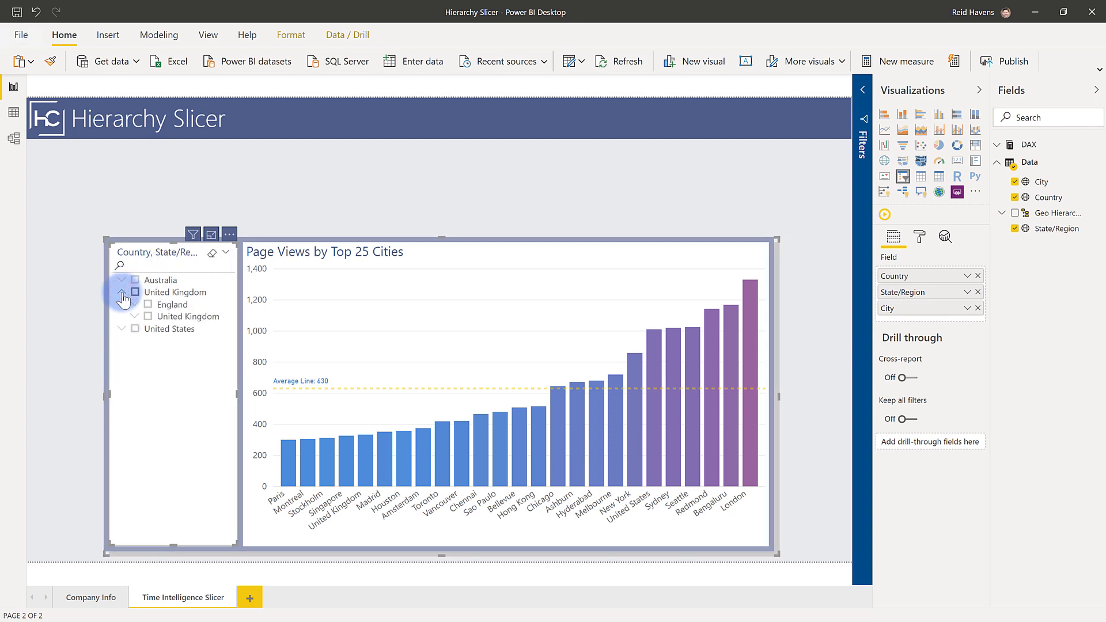
pyautogui.click(223, 238)
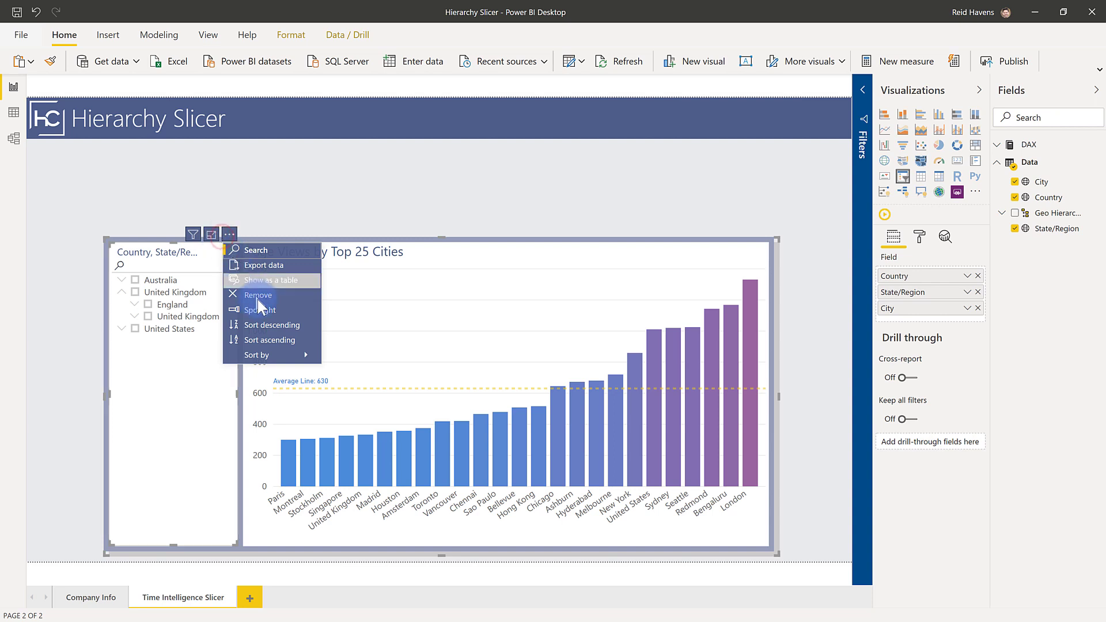
pyautogui.click(256, 355)
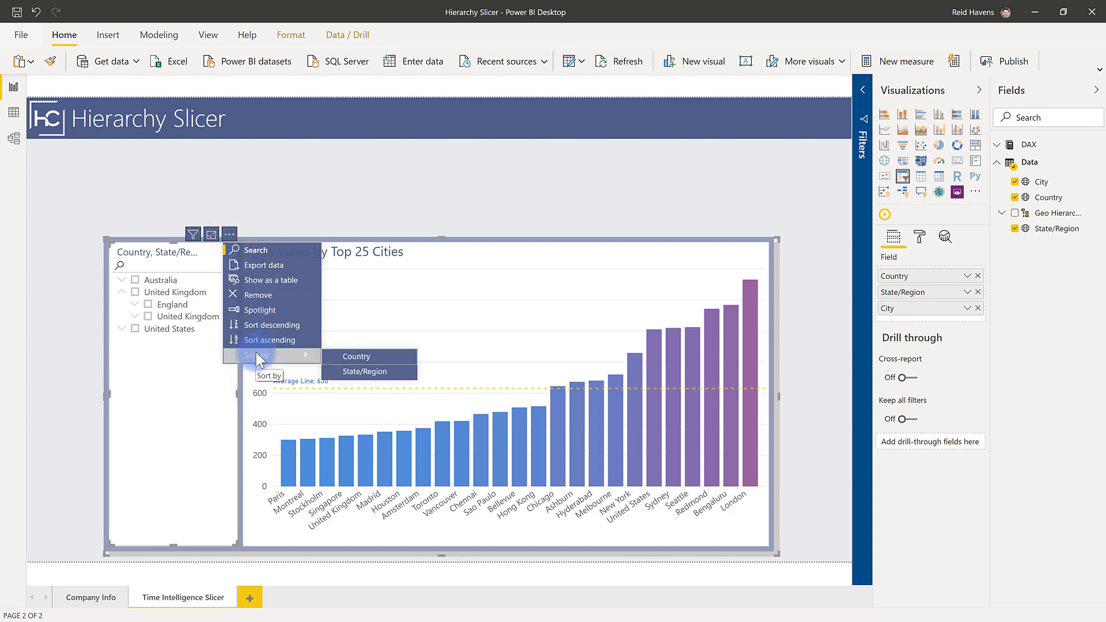